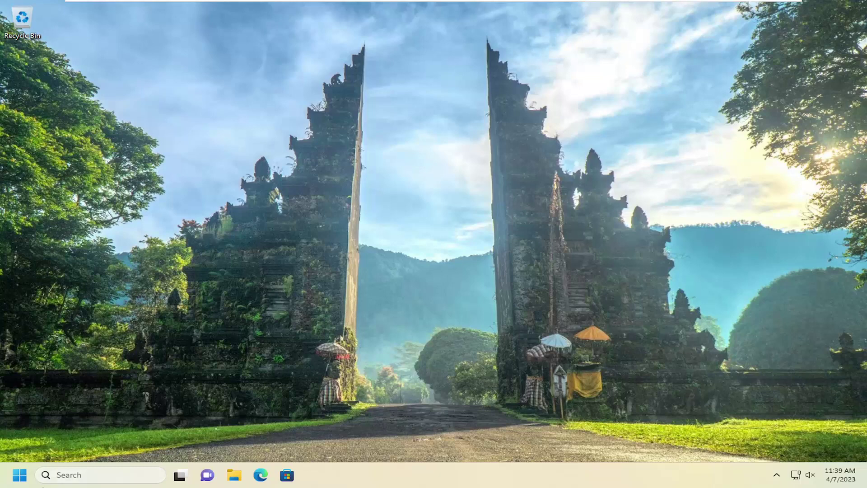
- Search 'rege' and launch Registry Editor as administrator, approving the UAC prompt
click(74, 478)
text(regedit)
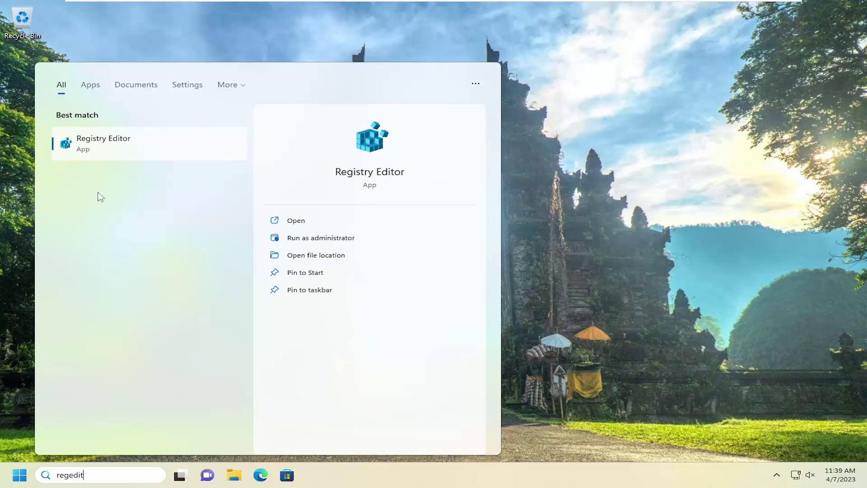
right_click(96, 143)
click(147, 157)
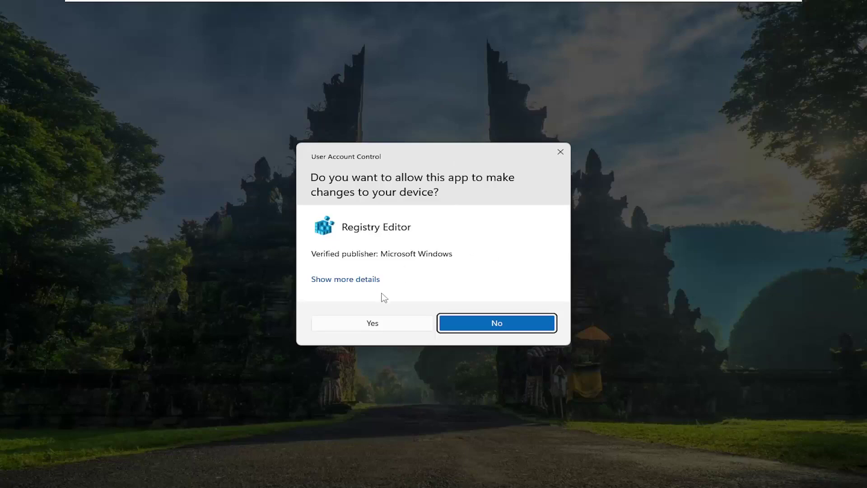
click(368, 324)
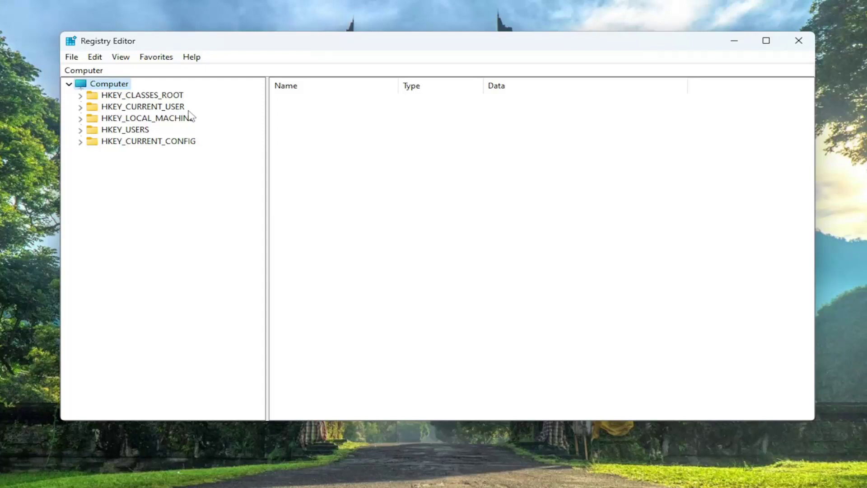
click(71, 57)
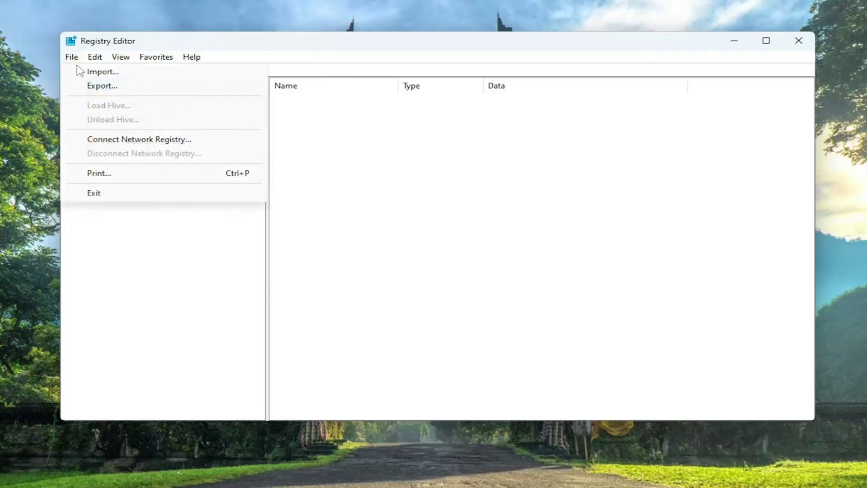
click(95, 85)
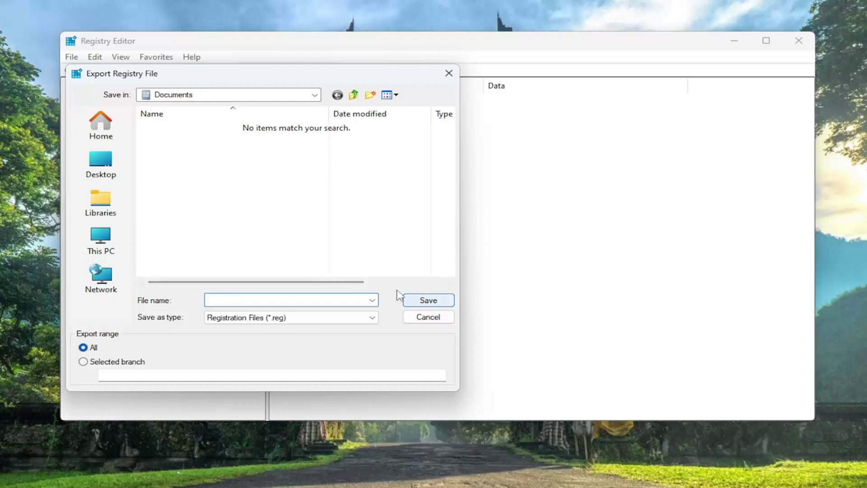
click(448, 74)
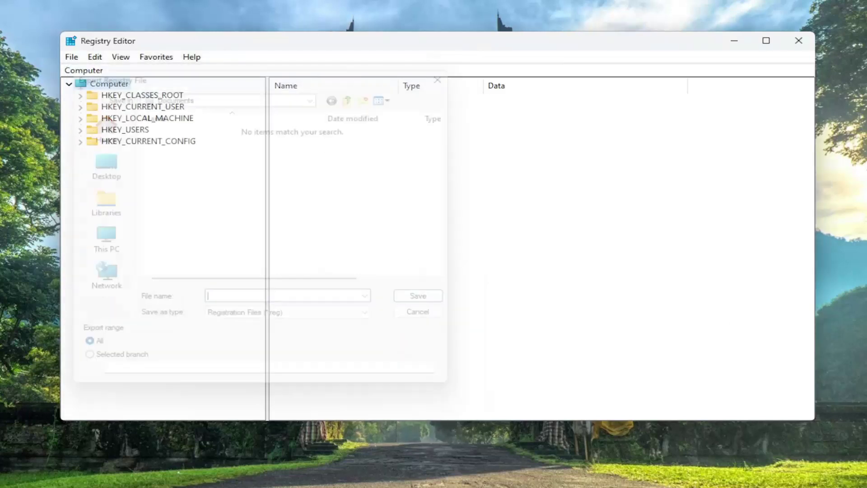
click(73, 58)
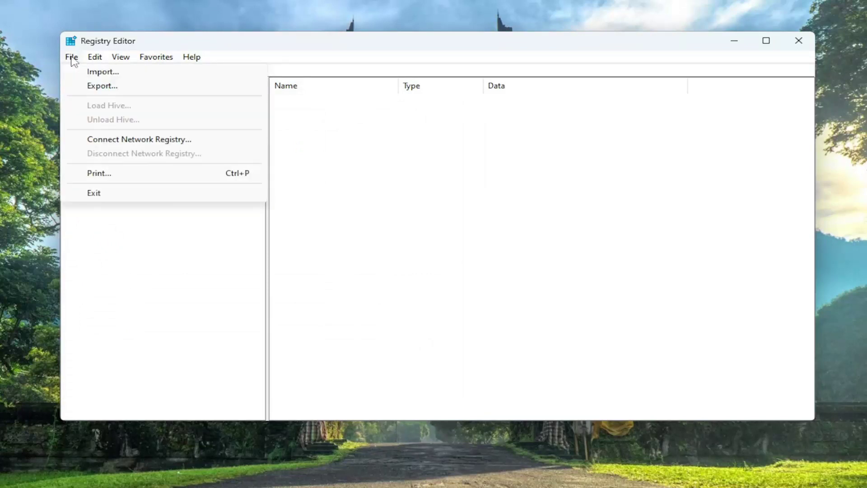
click(86, 72)
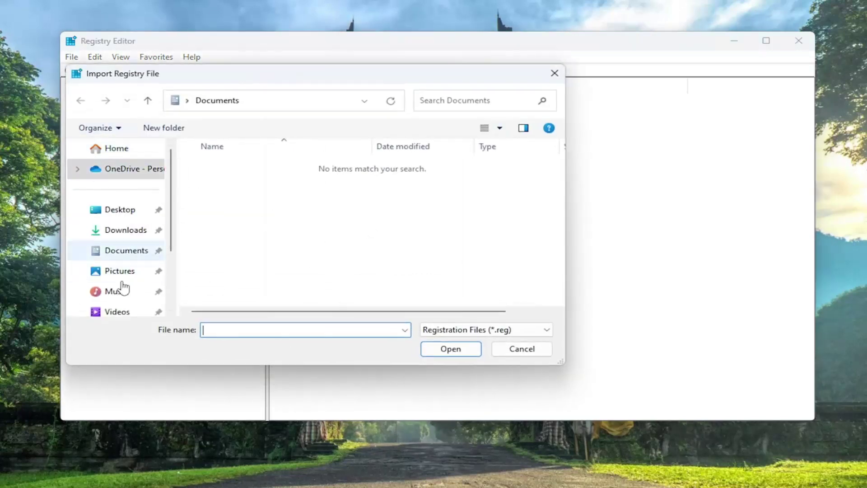
scroll(120, 271, down, 3)
scroll(120, 262, up, 3)
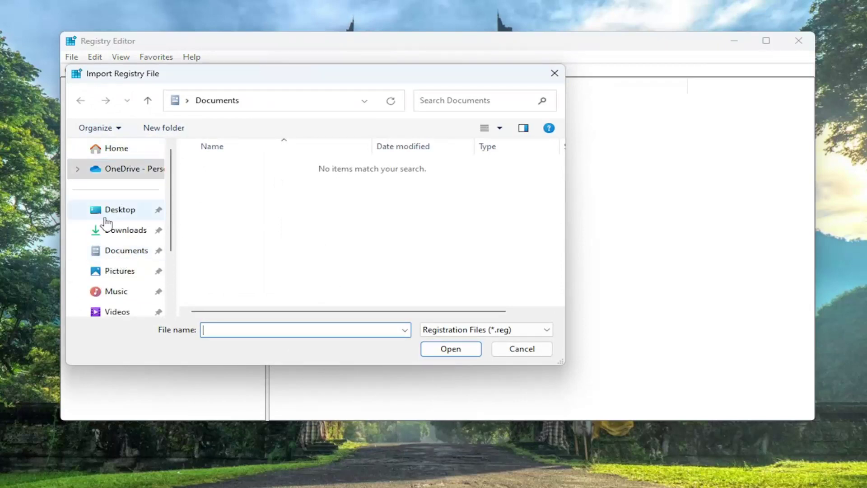
click(524, 350)
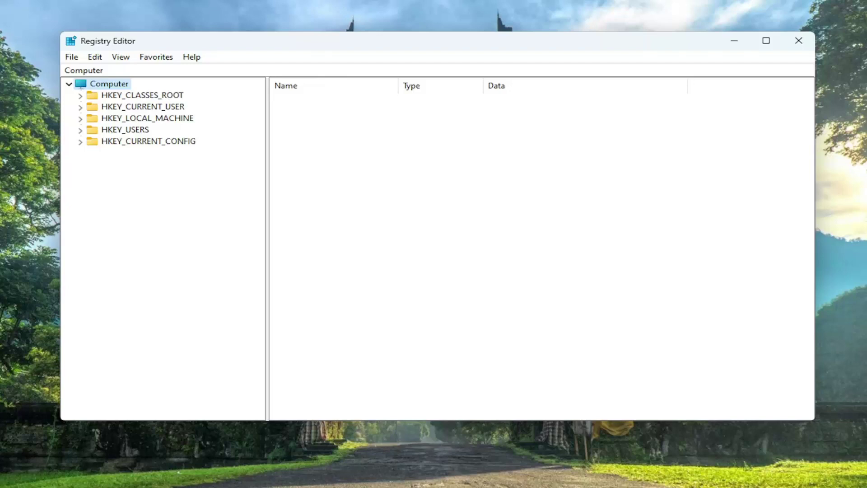
- Expand HKEY_LOCAL_MACHINE\SYSTEM\CurrentControlSet\Services in the key tree
double_click(146, 119)
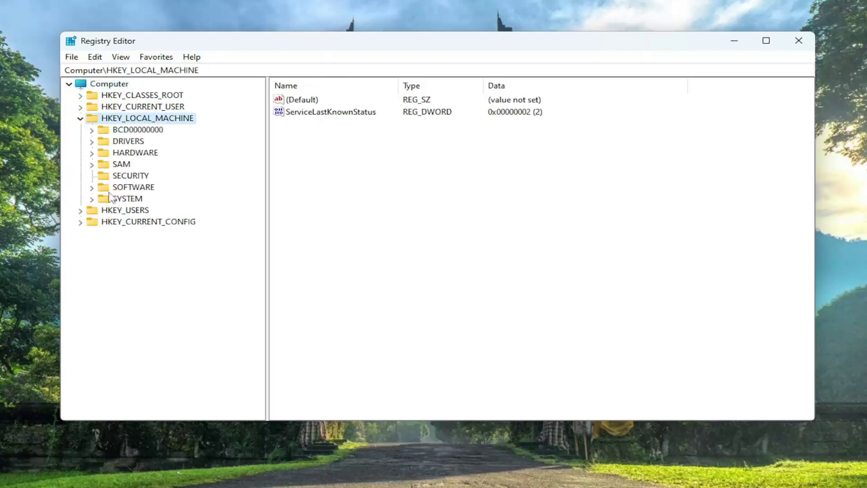
double_click(123, 202)
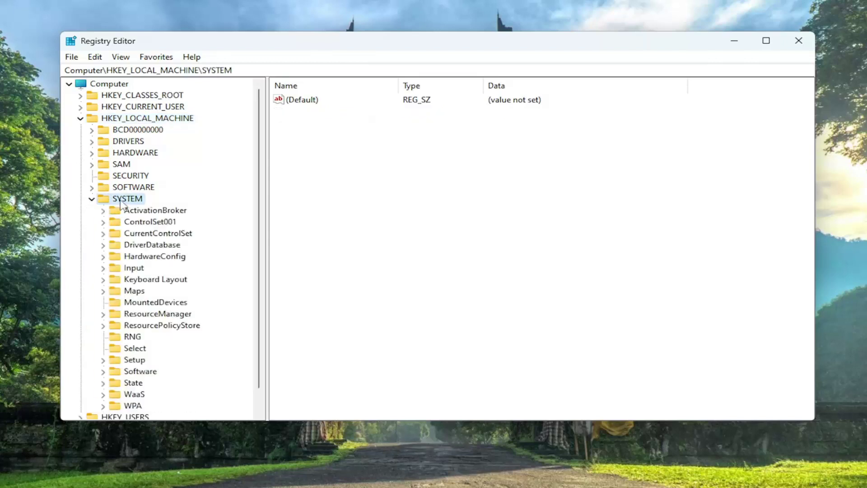
double_click(147, 234)
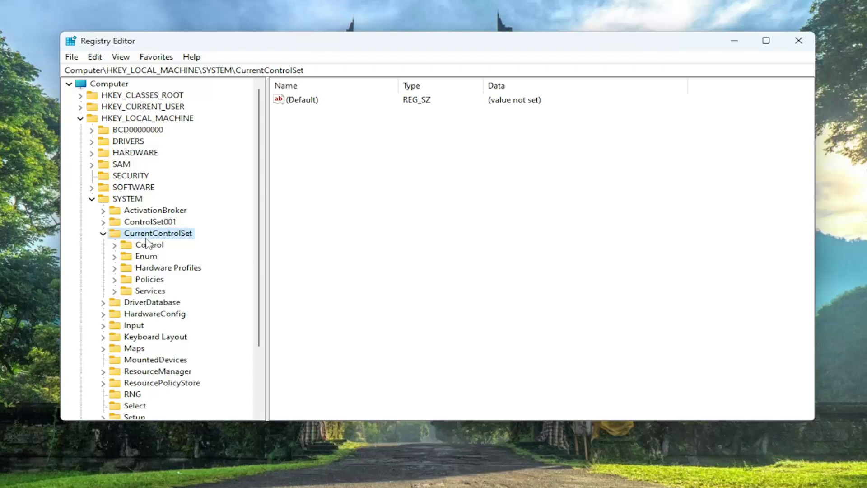
double_click(150, 294)
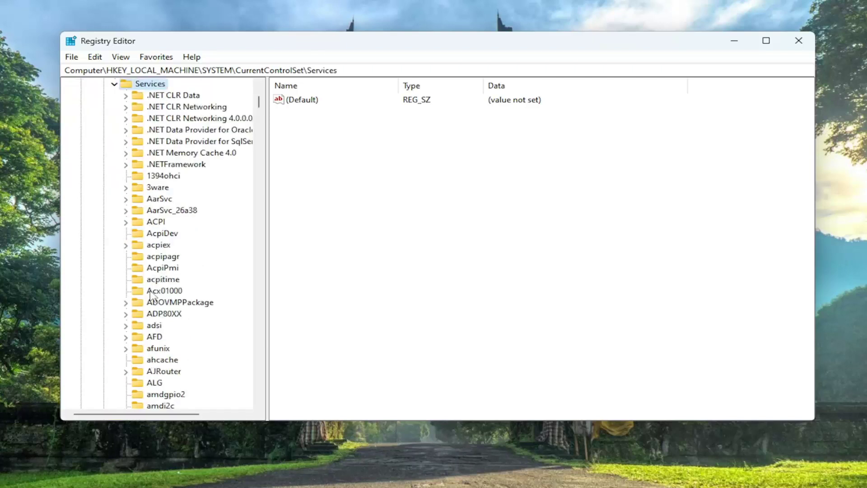
scroll(150, 292, down, 20)
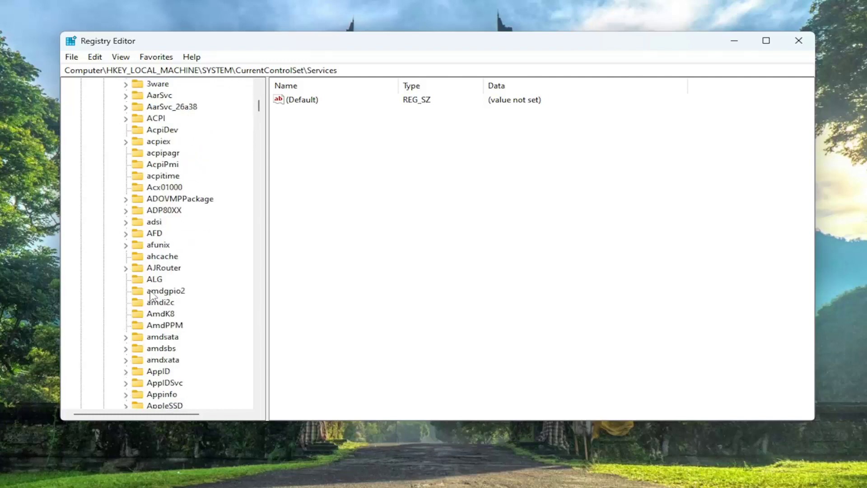
scroll(153, 291, down, 9)
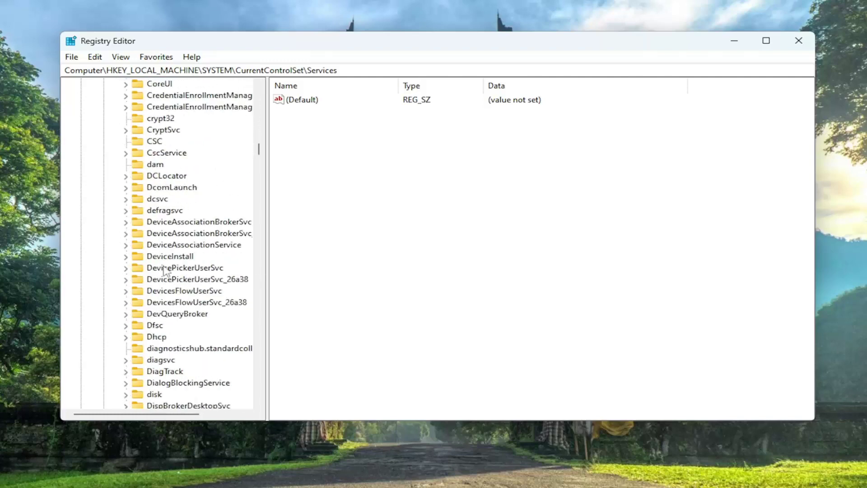
- Locate LanmanWorkstation under Services, expand it and select its Parameters key
click(165, 280)
key(l)
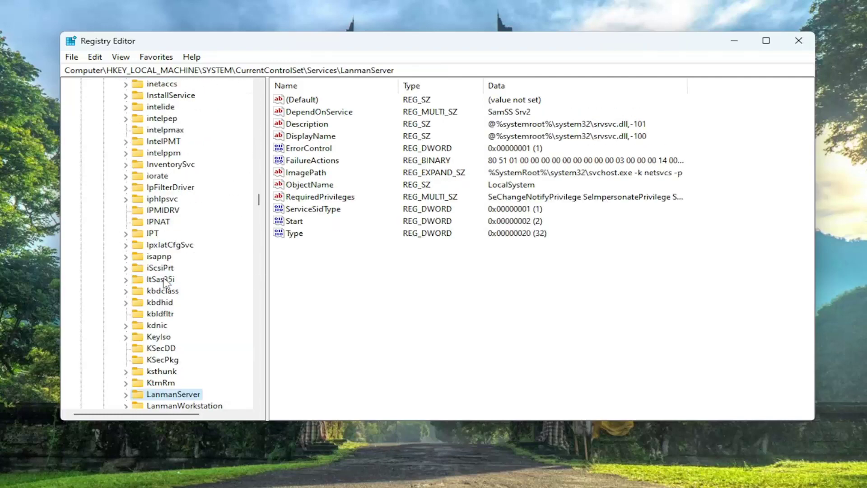
scroll(167, 307, down, 2)
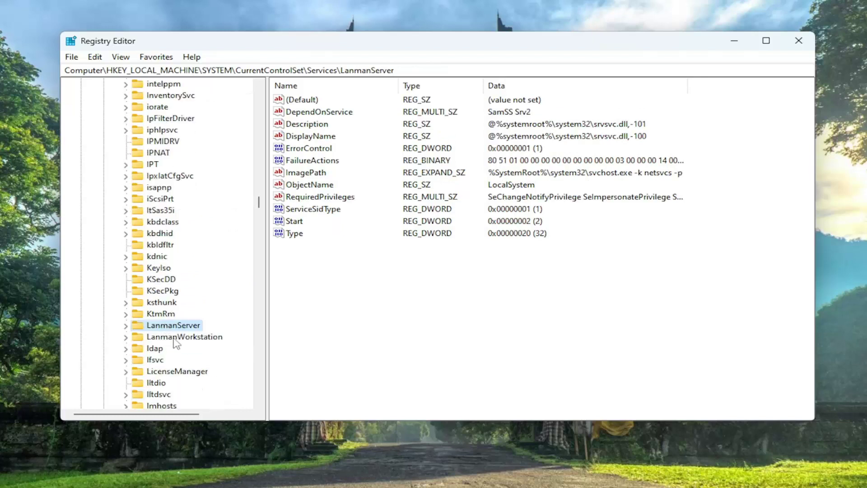
click(177, 340)
key(Tab)
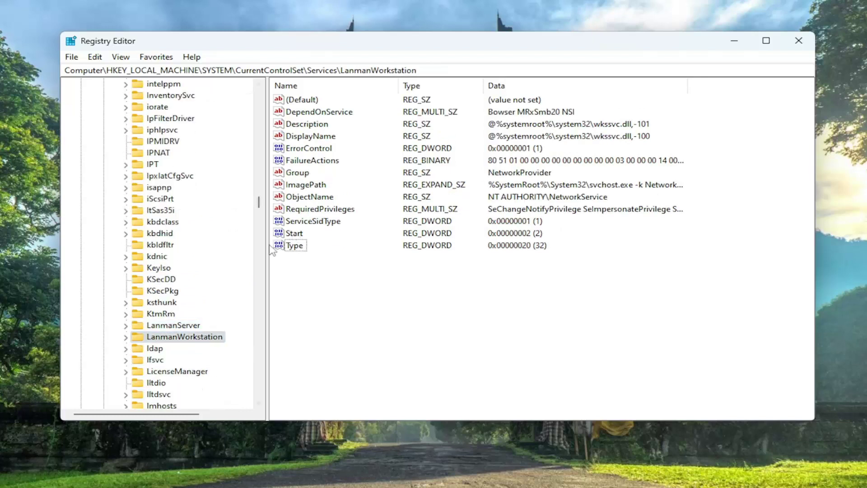
double_click(176, 338)
scroll(179, 341, down, 1)
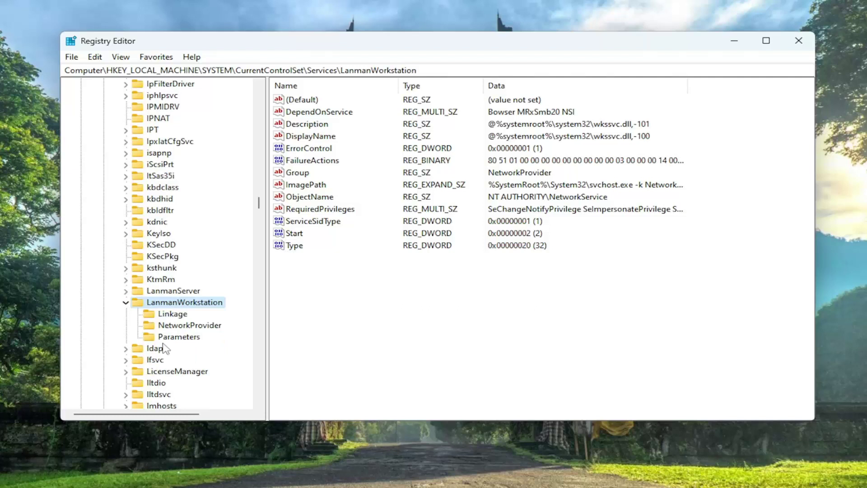
click(166, 339)
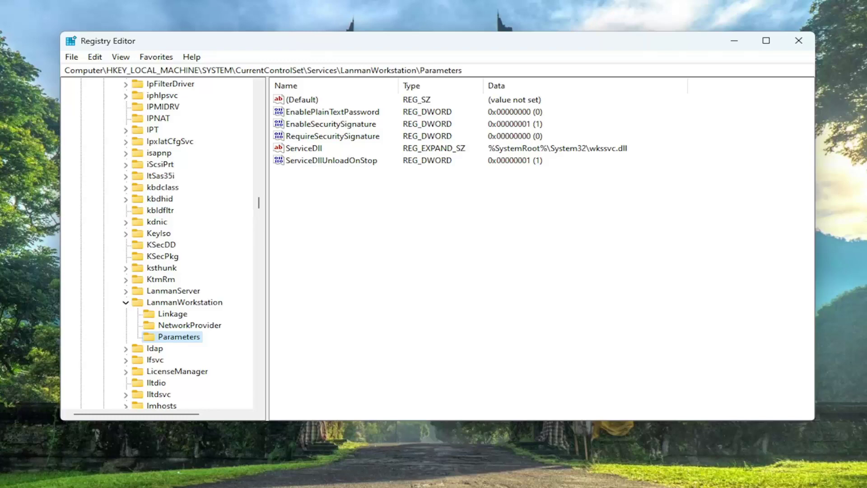
- Create a DWORD (32-bit) value named DirectoryCacheLifetime in the Parameters key
right_click(394, 227)
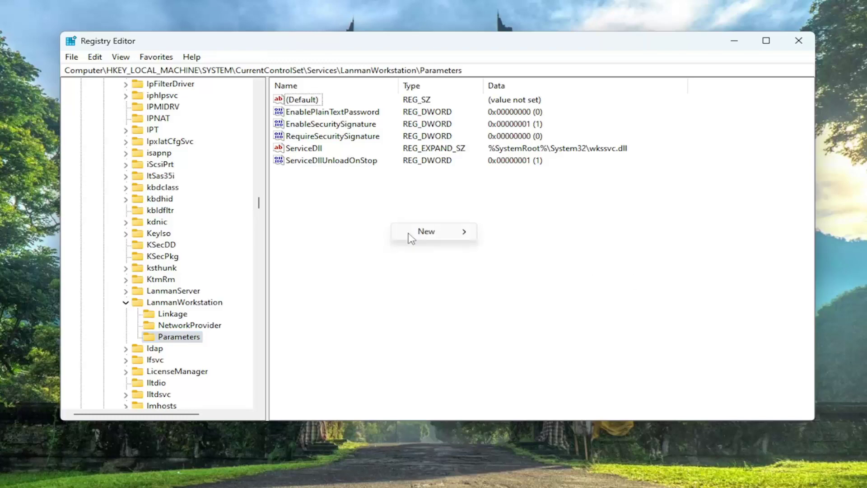
mouse_move(427, 231)
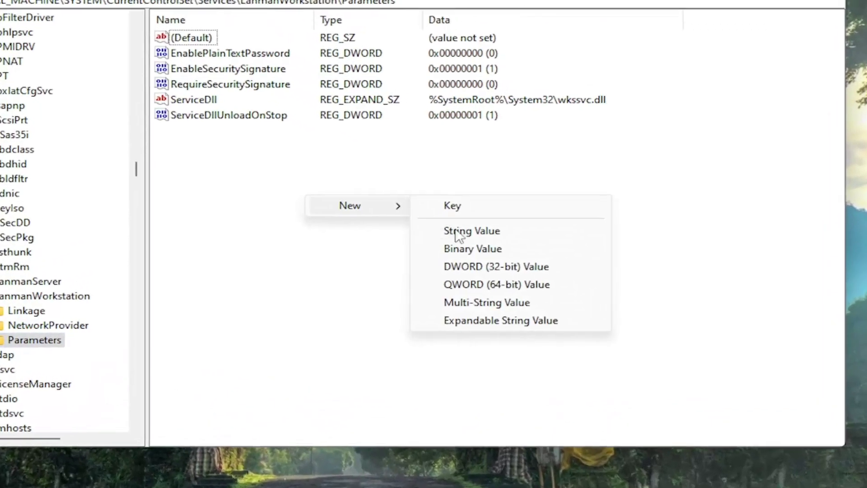
click(488, 266)
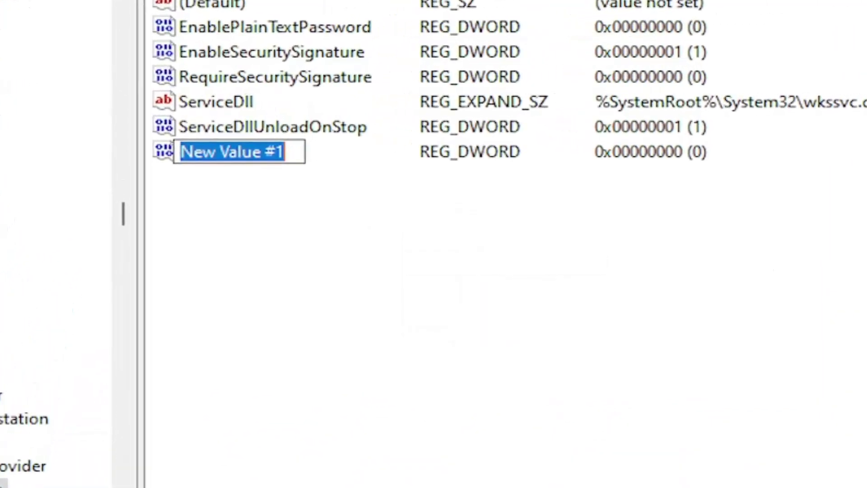
key(End)
key(shift+Home)
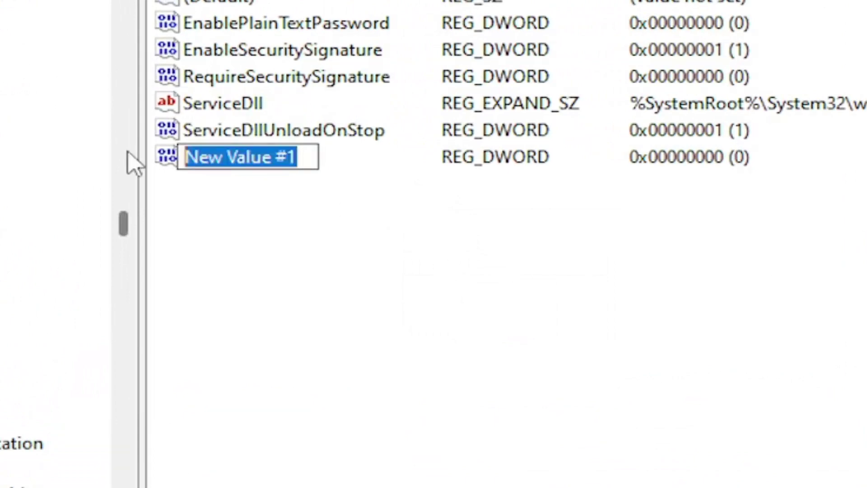
text(Dire)
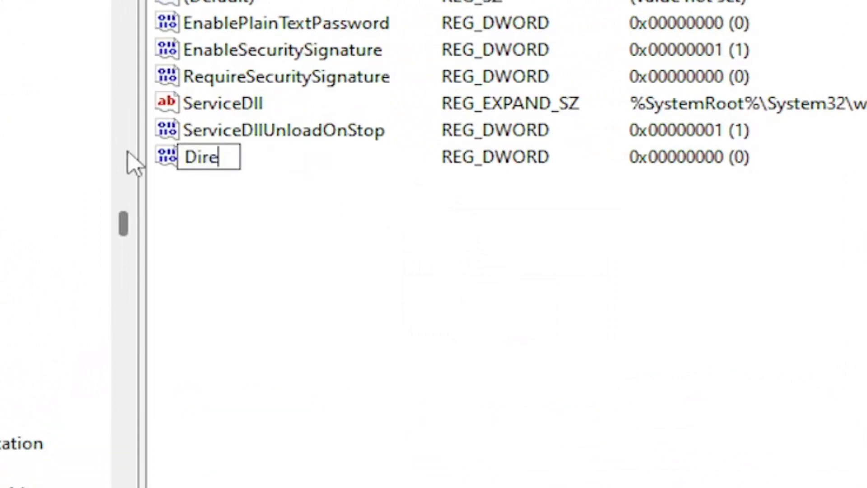
text(ctoryC)
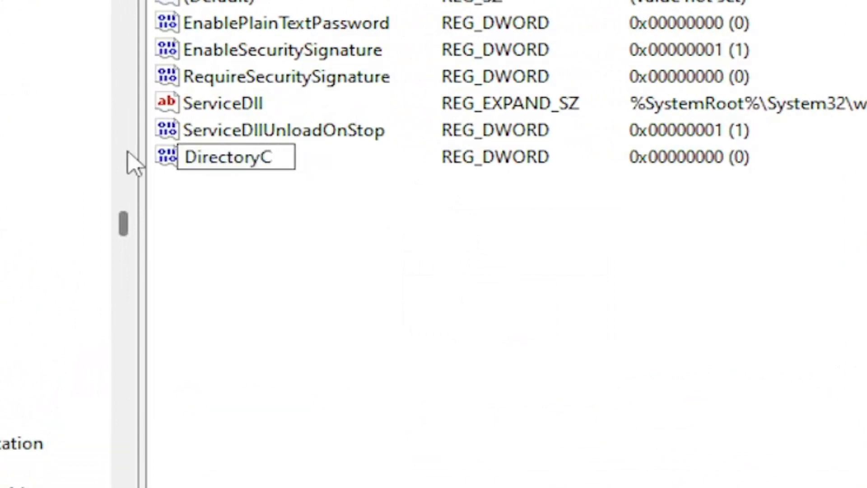
text(ache)
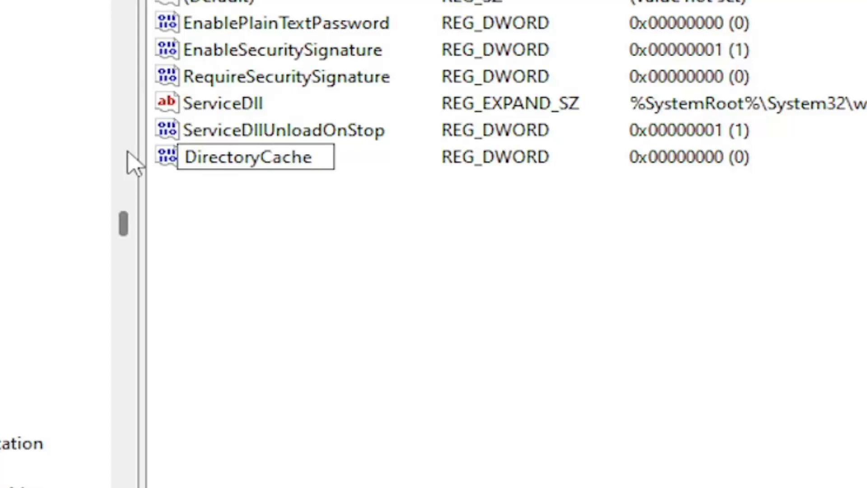
text(Lifetime)
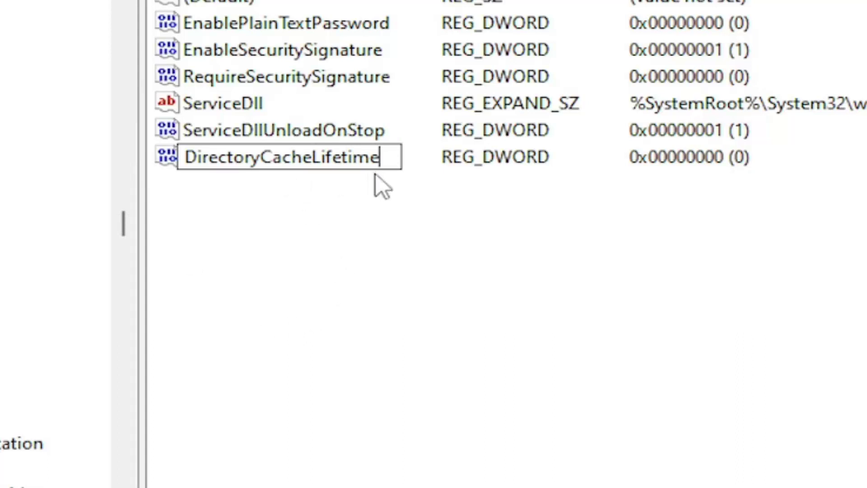
key(Return)
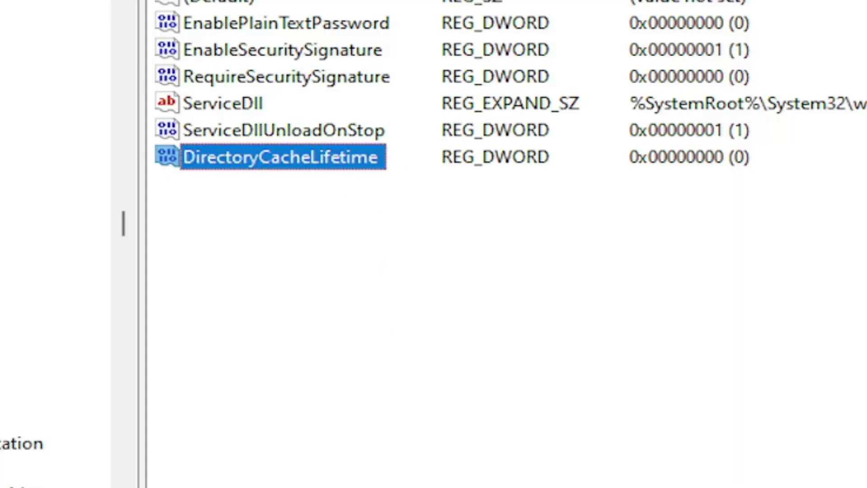
click(280, 201)
- Add another DWORD (32-bit) value named FileNotFoundCacheLifetime
right_click(272, 198)
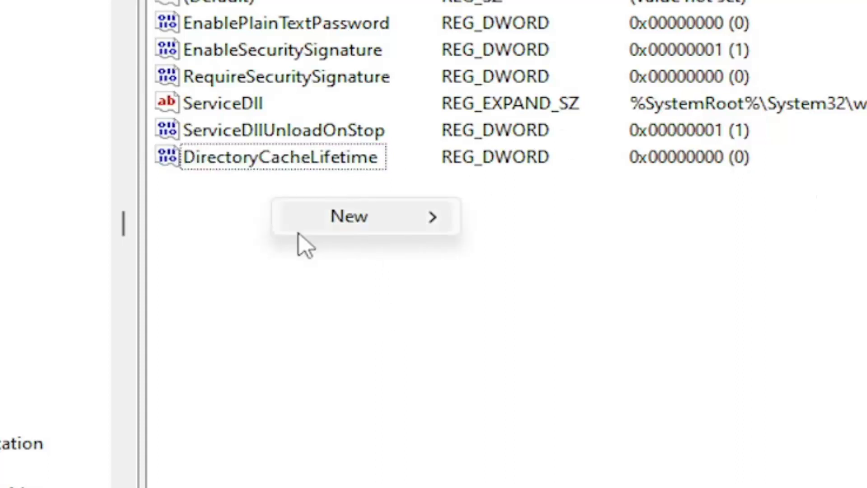
mouse_move(407, 226)
click(542, 321)
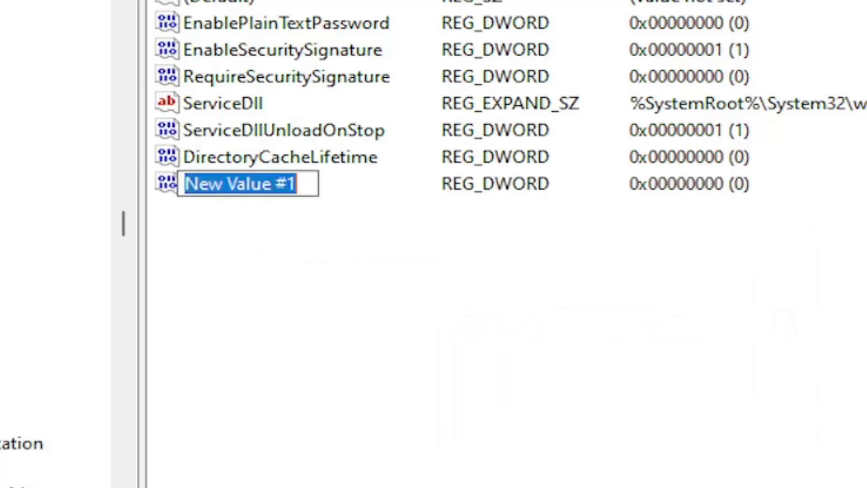
text(File)
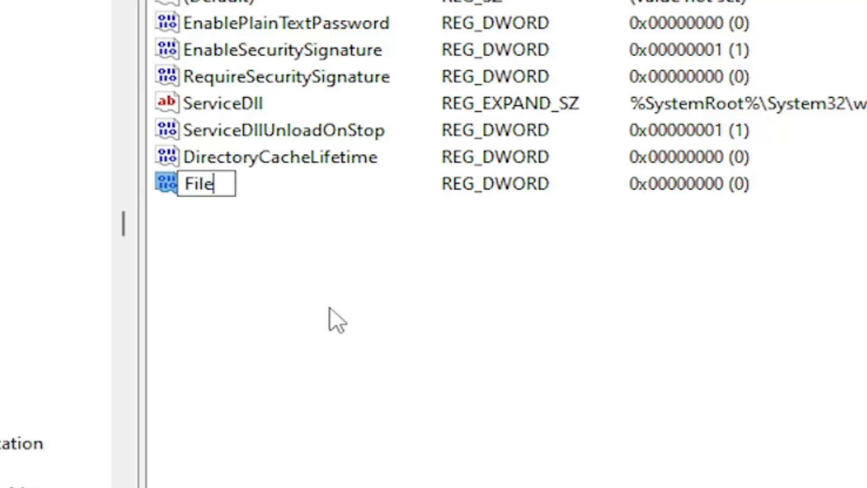
text(NotFo)
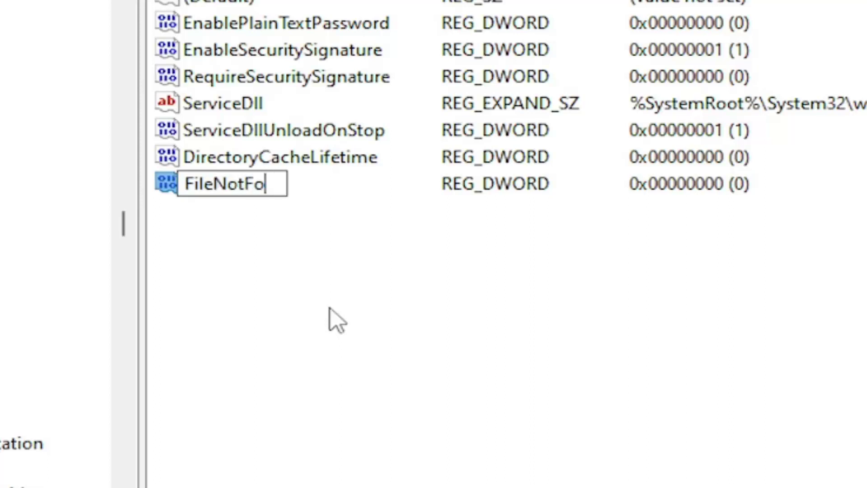
text(undCacheLifetime)
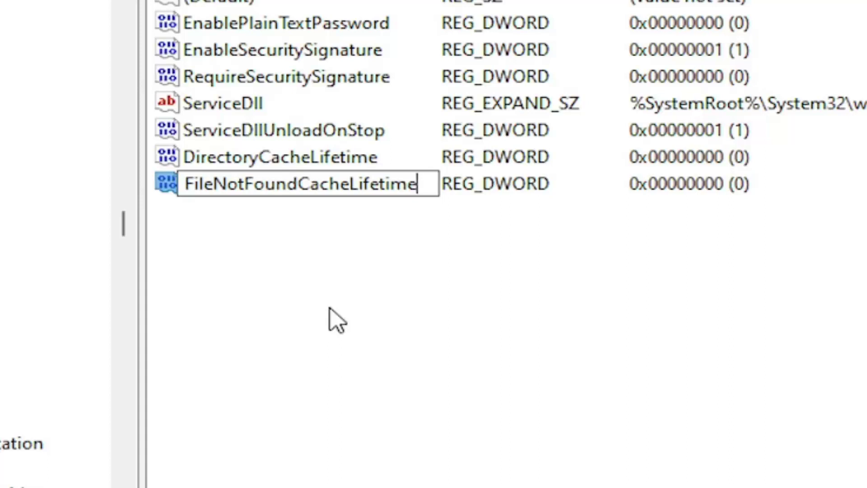
key(Return)
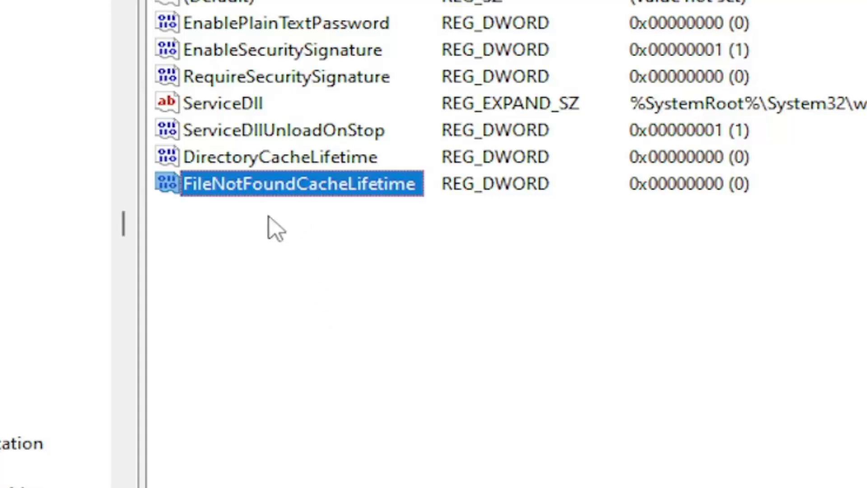
- Add a third DWORD (32-bit) value named FileInfoCacheLifetime
right_click(250, 222)
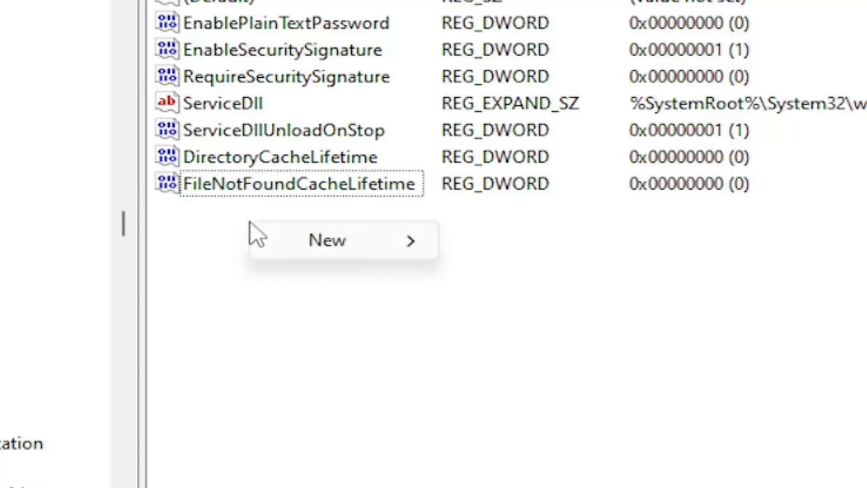
mouse_move(409, 246)
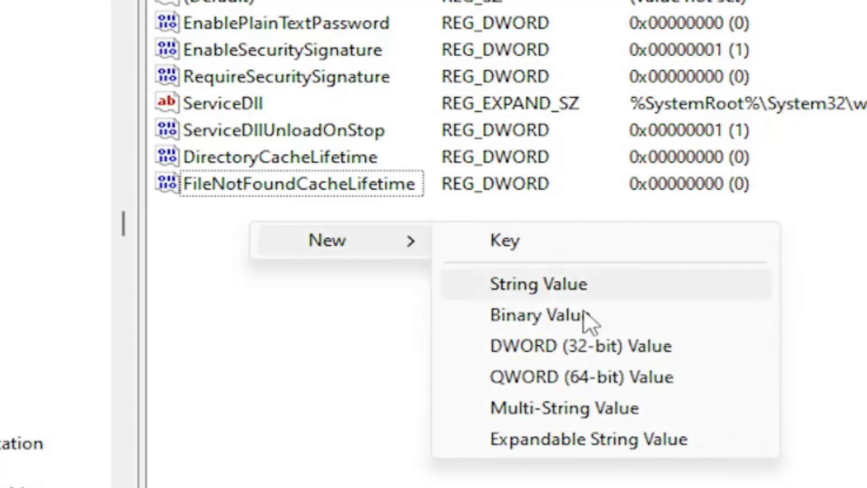
click(583, 363)
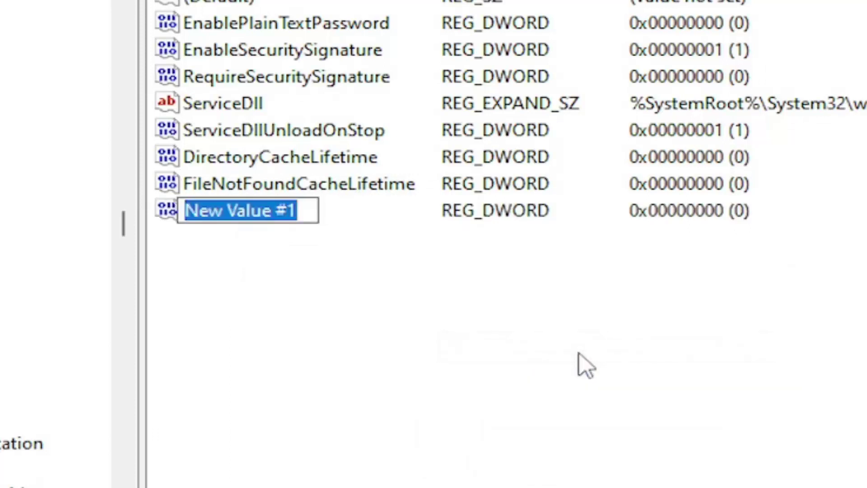
text(FileI)
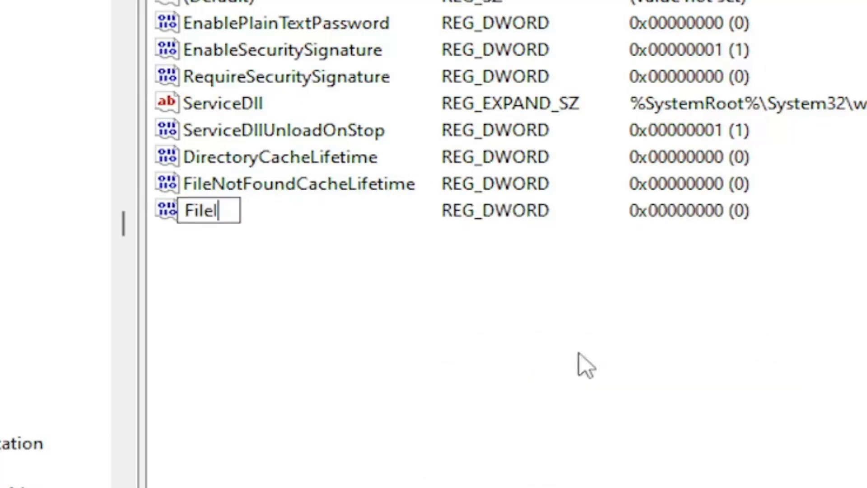
text(nfoCacheLife)
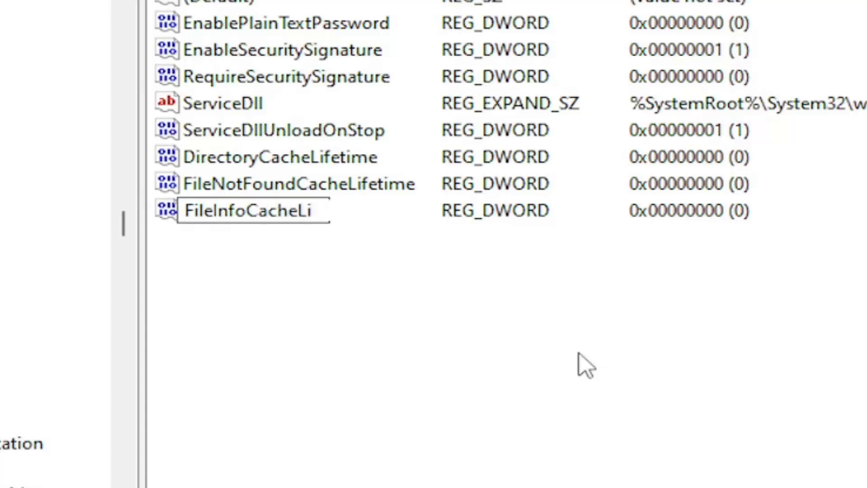
text(time)
key(Return)
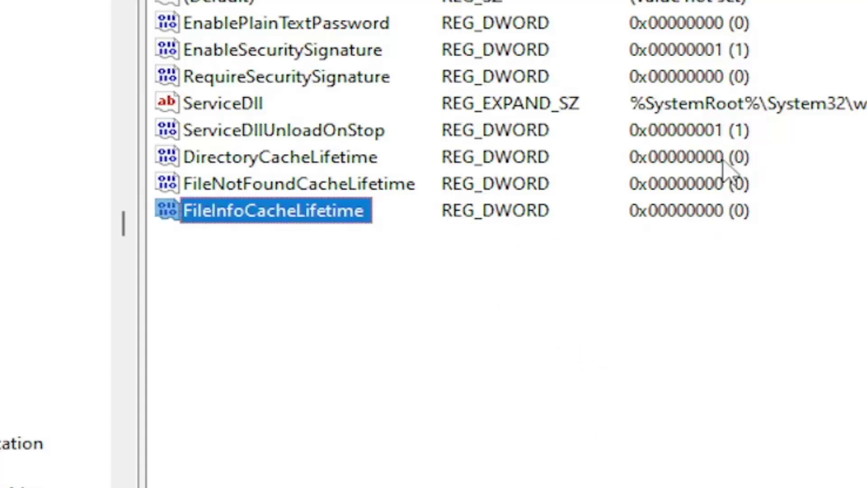
- Confirm DirectoryCacheLifetime, FileNotFoundCacheLifetime and FileInfoCacheLifetime each keep data 0
click(322, 158)
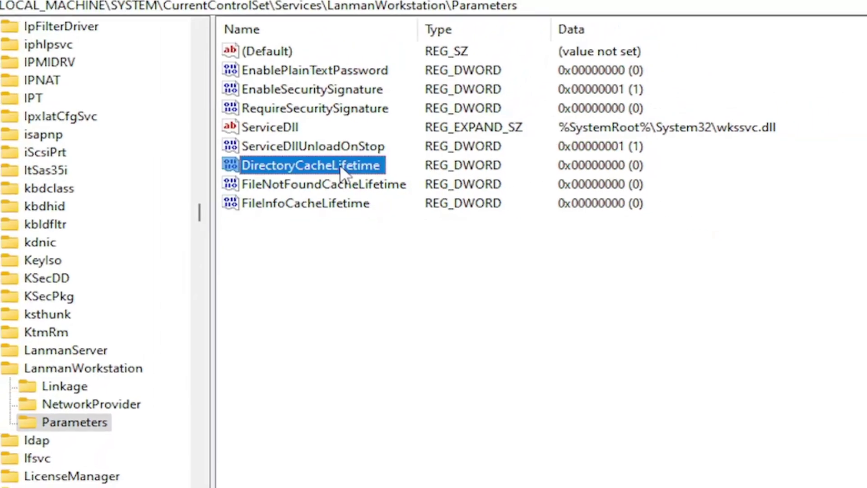
double_click(340, 164)
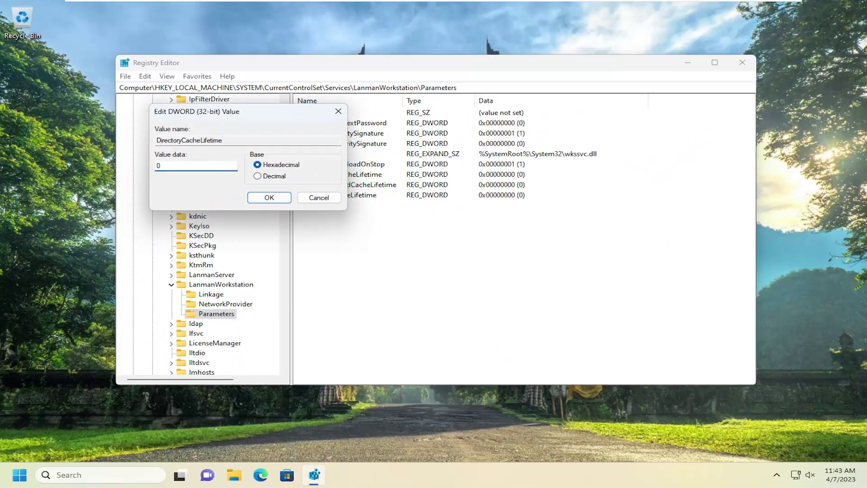
click(269, 197)
double_click(343, 184)
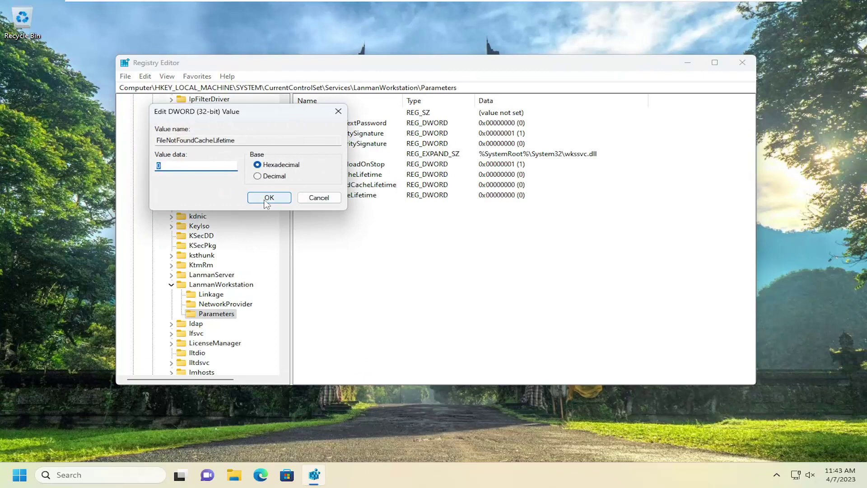
click(269, 198)
double_click(335, 197)
click(270, 197)
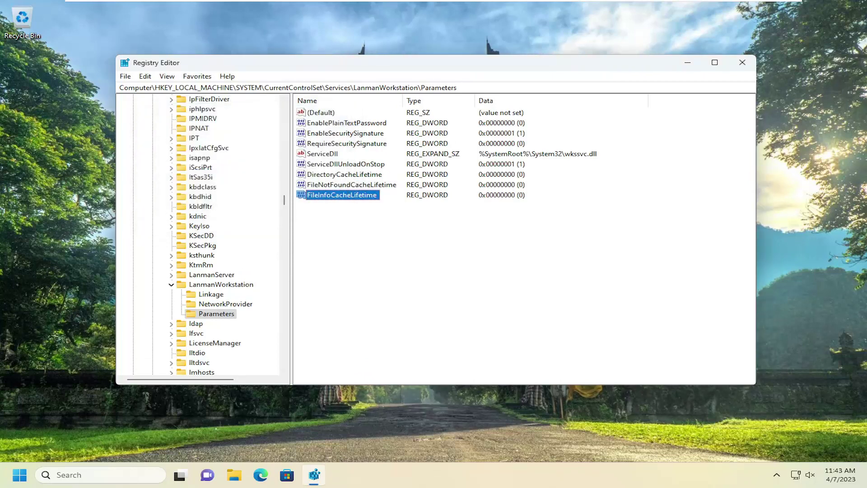
- Collapse LanmanWorkstation, Services, CurrentControlSet, SYSTEM and HKEY_LOCAL_MACHINE back to Computer
click(171, 284)
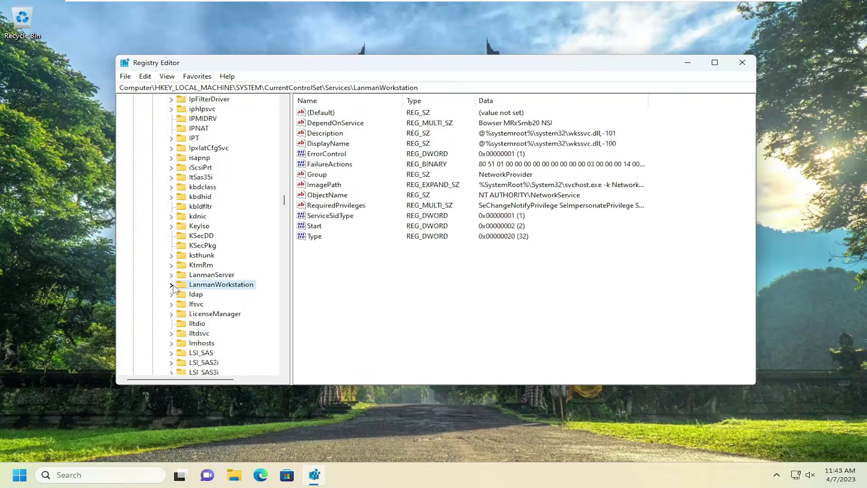
scroll(203, 212, up, 15)
scroll(203, 212, up, 10)
drag(284, 174, 285, 123)
scroll(225, 176, up, 3)
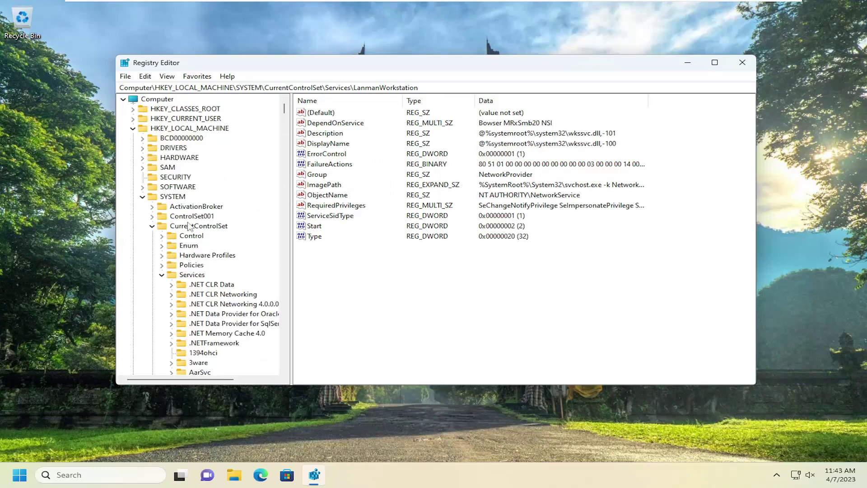
click(161, 275)
click(152, 226)
click(142, 197)
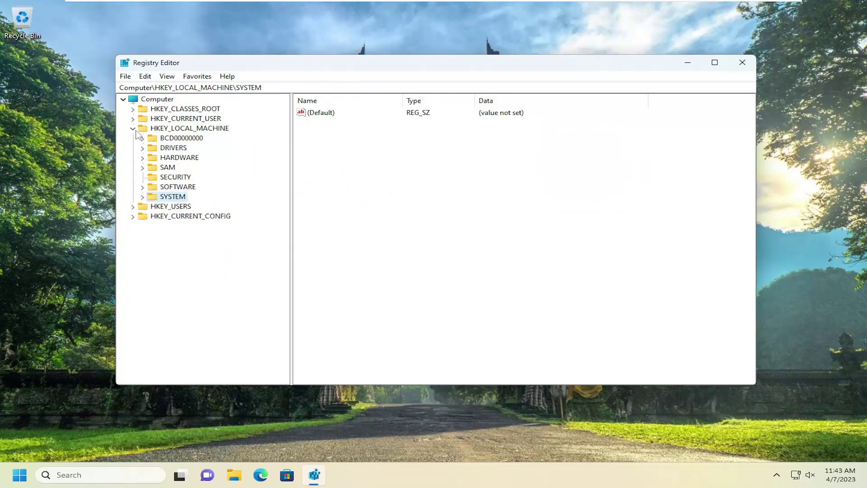
click(133, 128)
click(153, 99)
- Close Registry Editor and bring up the Start menu's shut-down options to restart
click(742, 63)
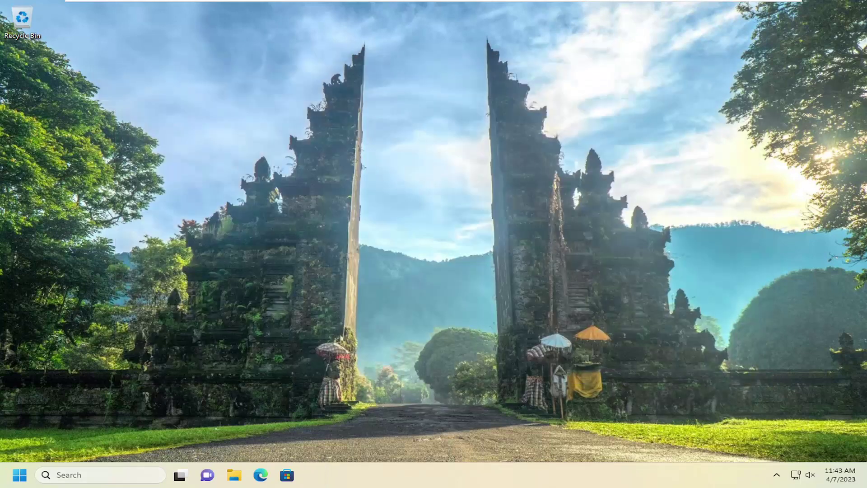
right_click(19, 475)
mouse_move(95, 429)
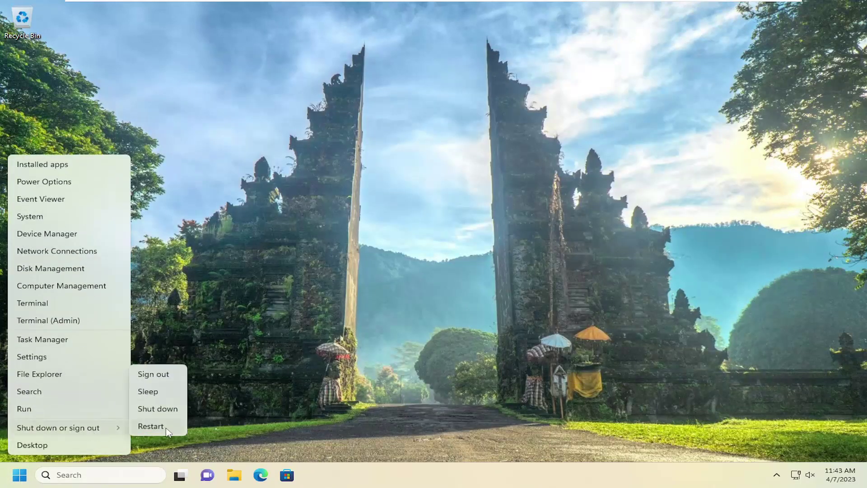